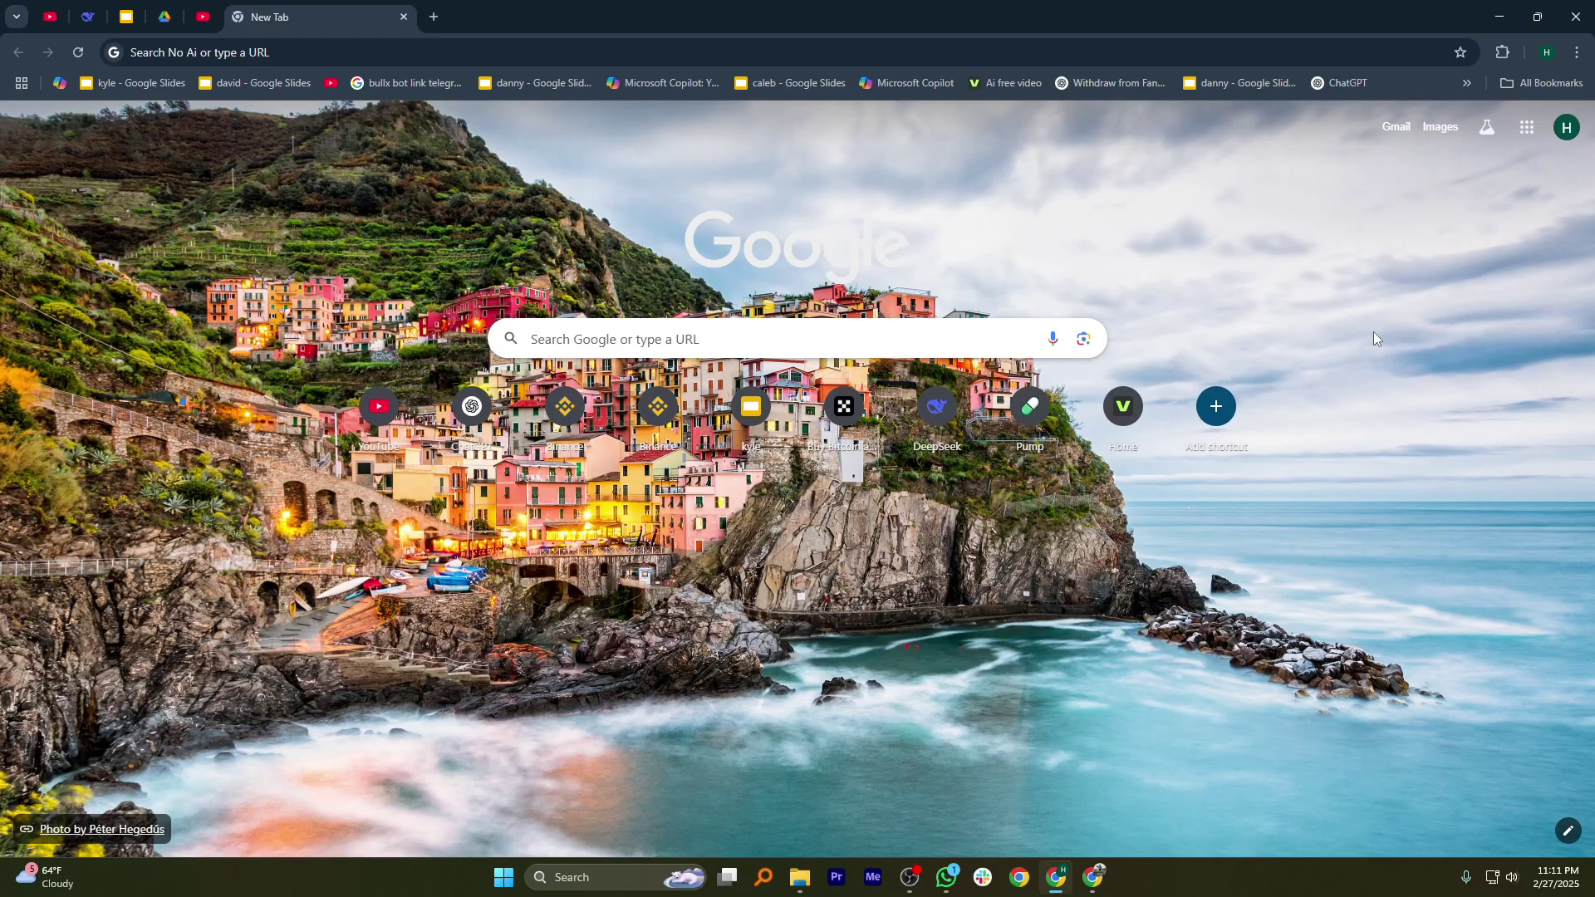
# - Search 'delete robinhood account' and land on Robinhood's 'Close my account' help article
pyautogui.click(403, 53)
pyautogui.write('delete robinhood account')
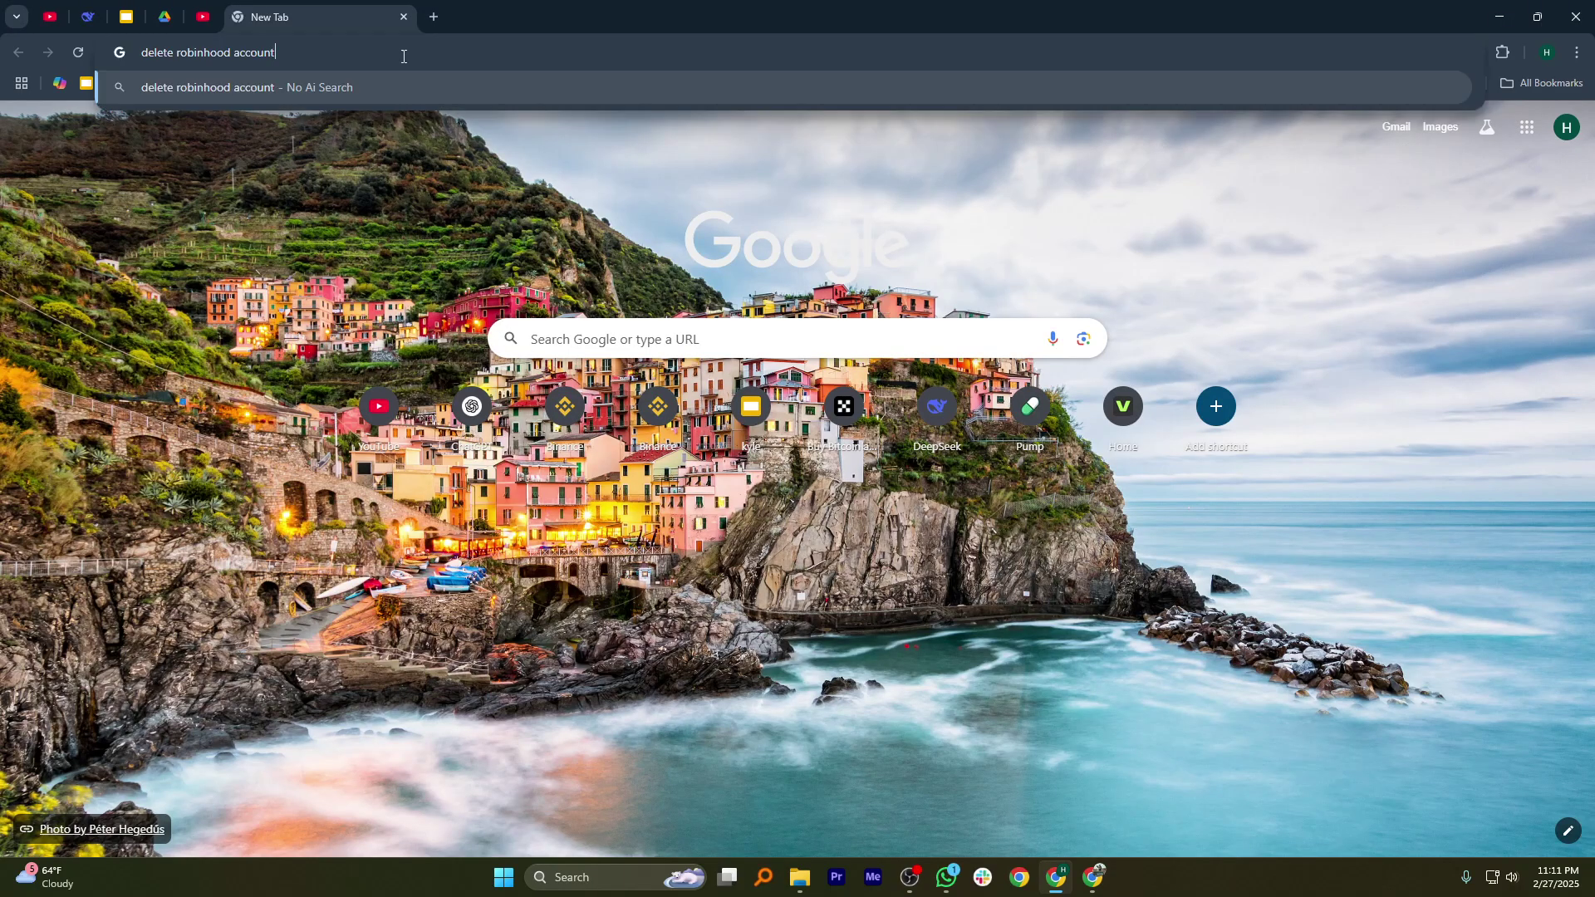
pyautogui.press('Return')
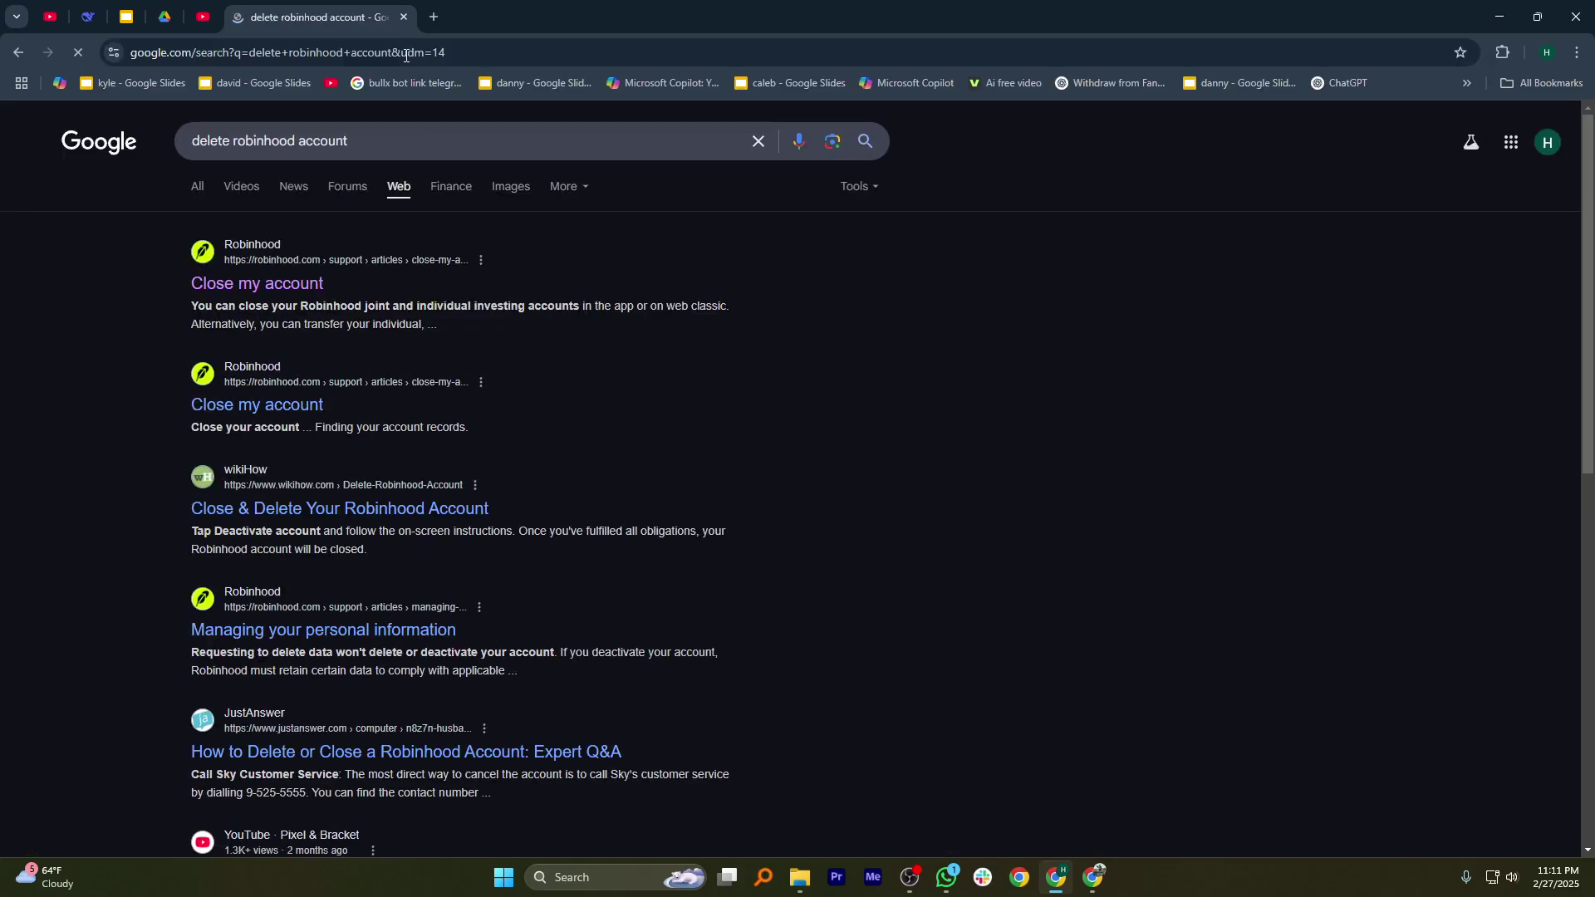
pyautogui.click(290, 287)
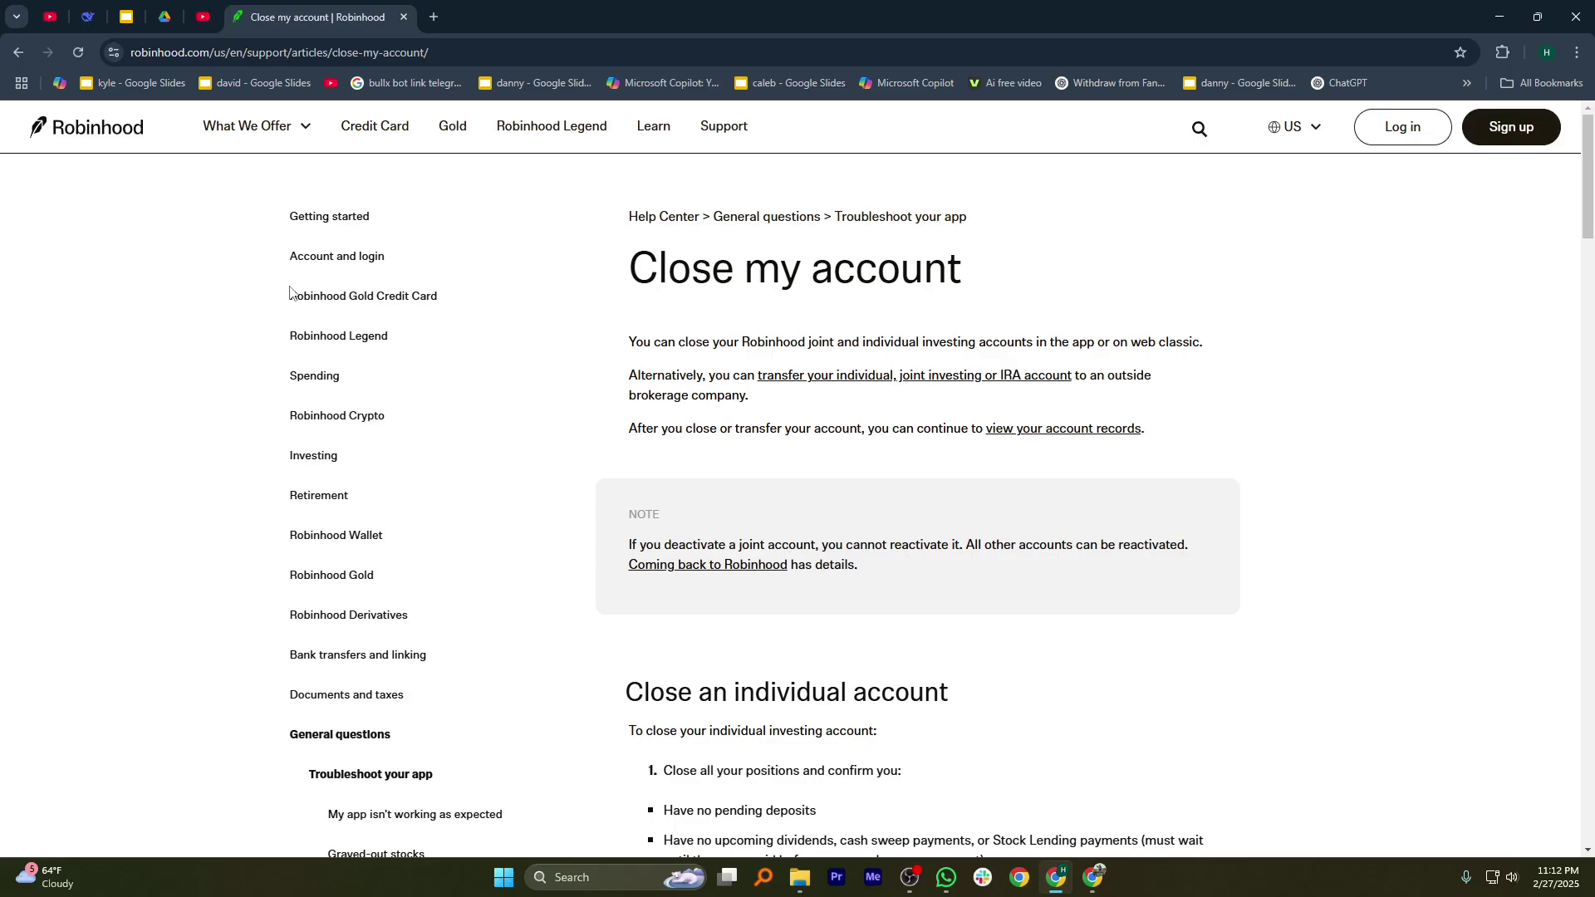
pyautogui.scroll(-1, 722, 315)
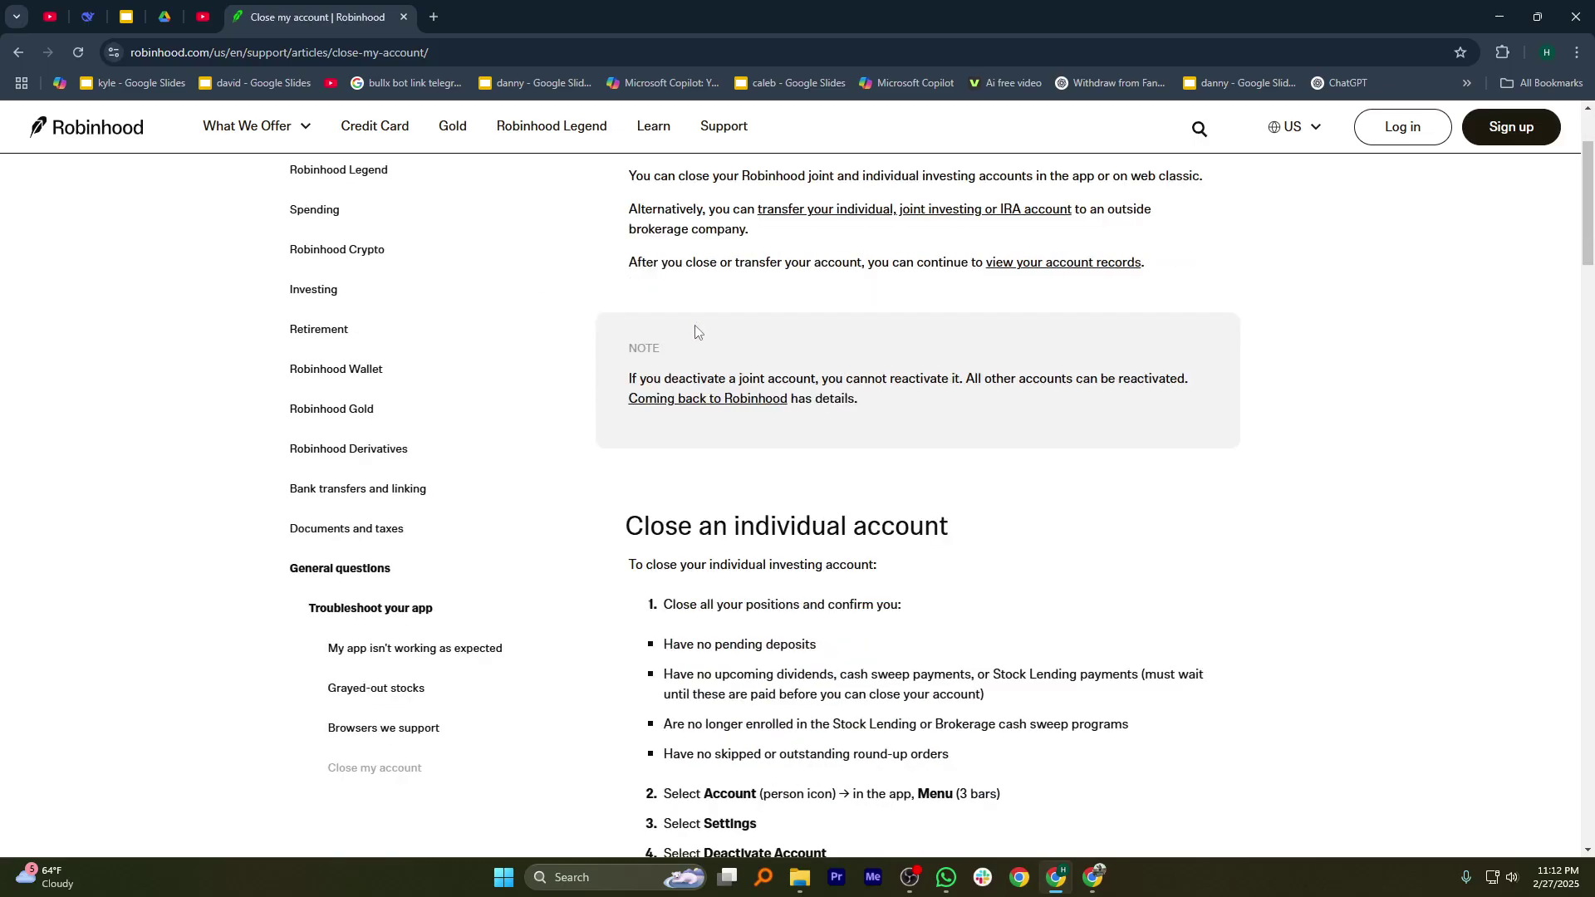
pyautogui.scroll(-1, 692, 361)
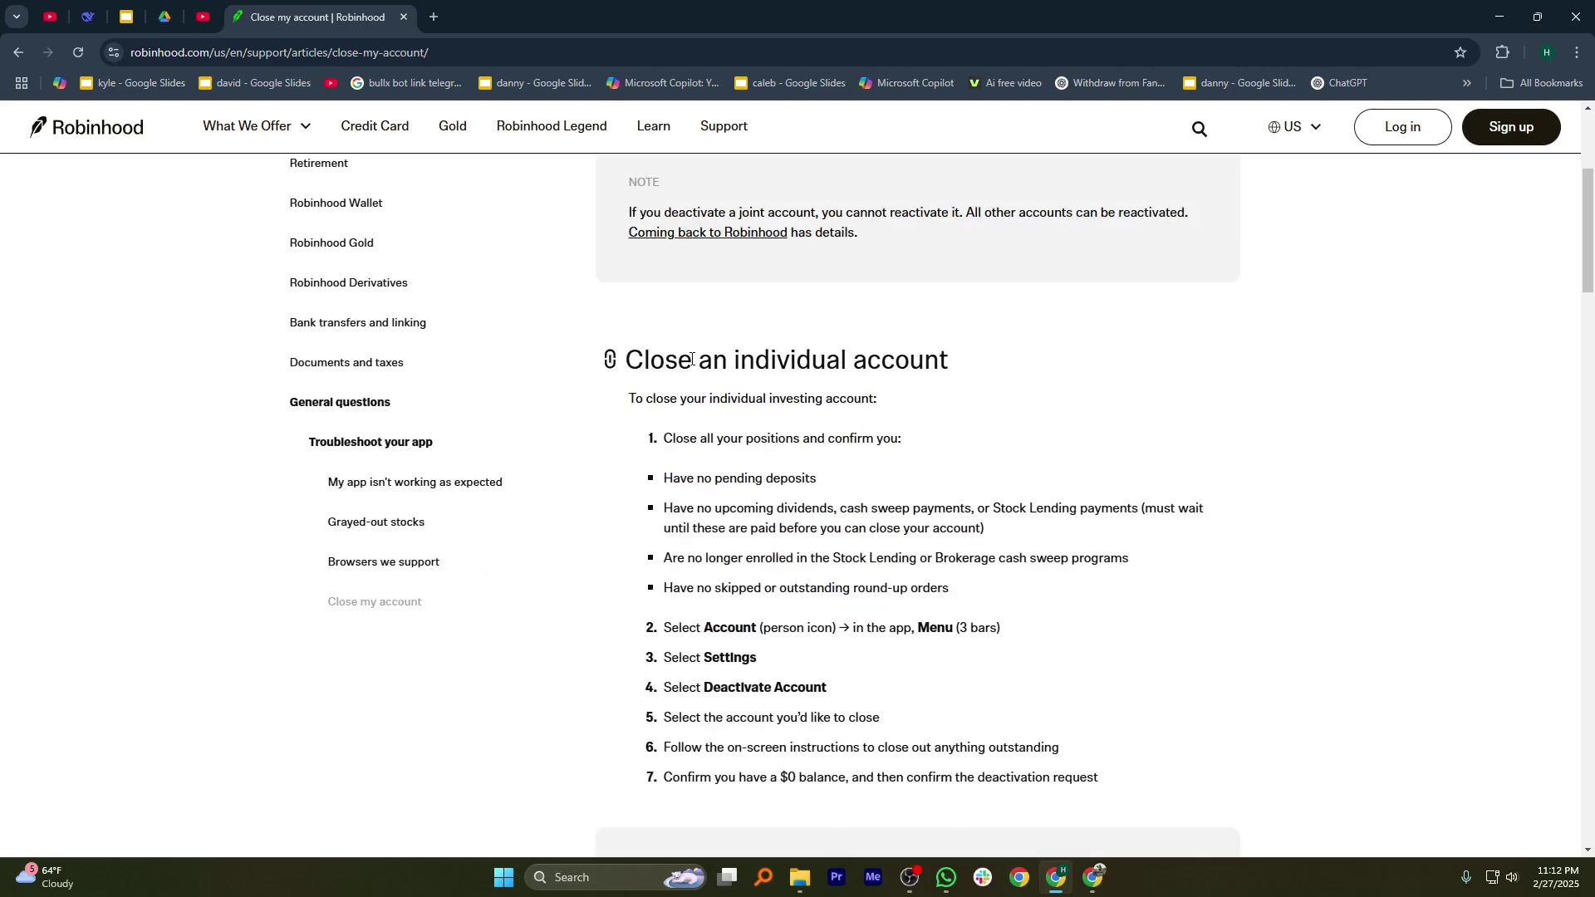
pyautogui.scroll(-1, 693, 360)
pyautogui.scroll(-1, 692, 361)
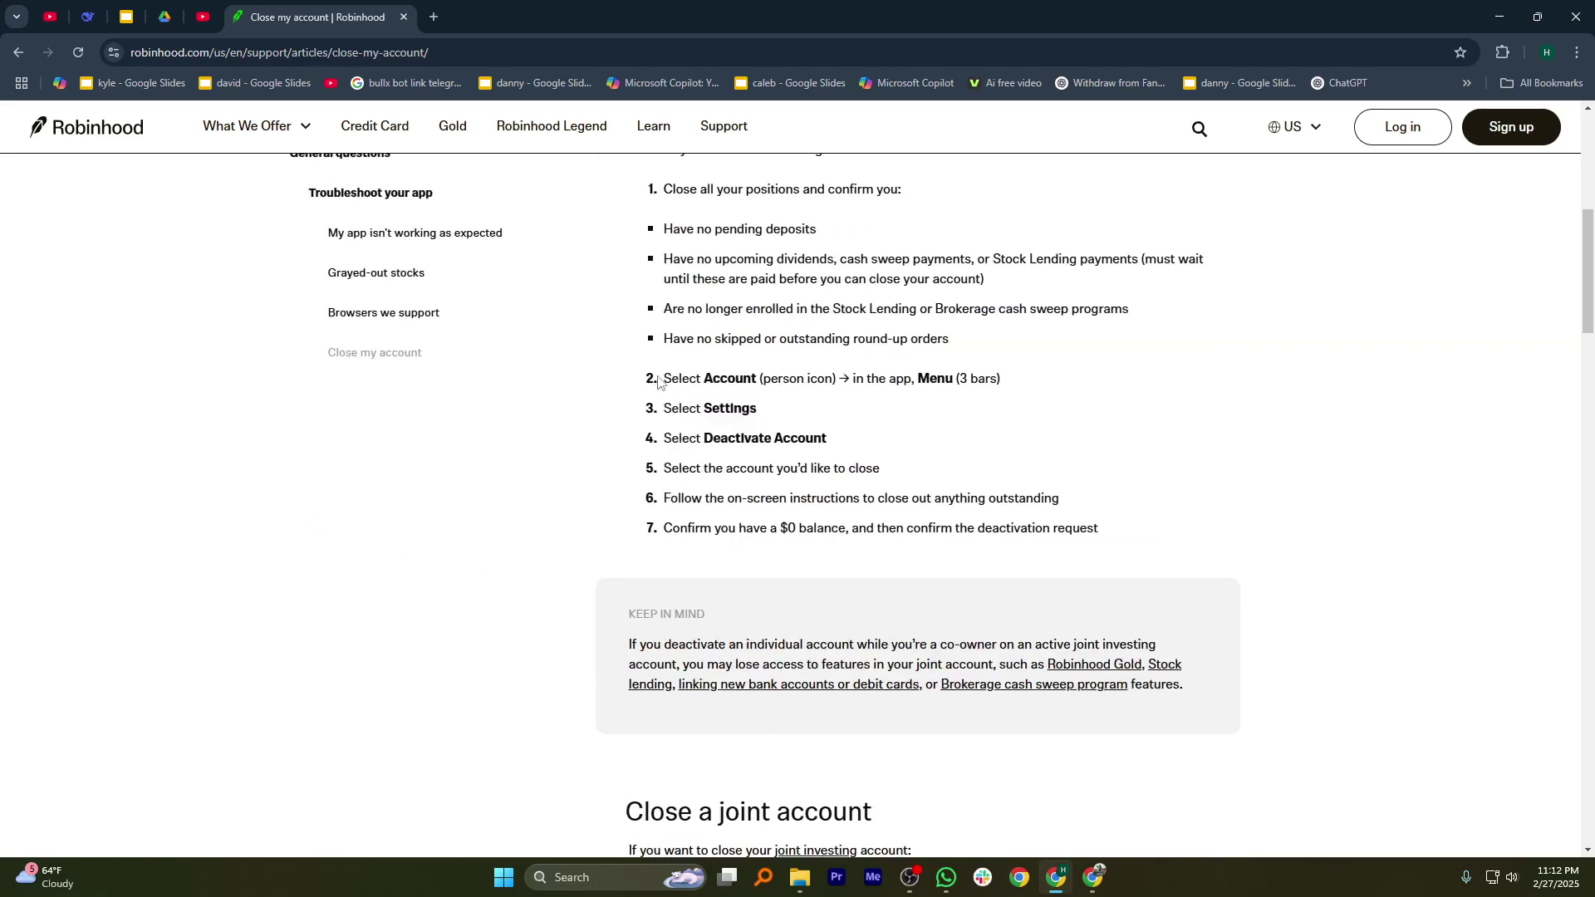
pyautogui.scroll(1, 657, 383)
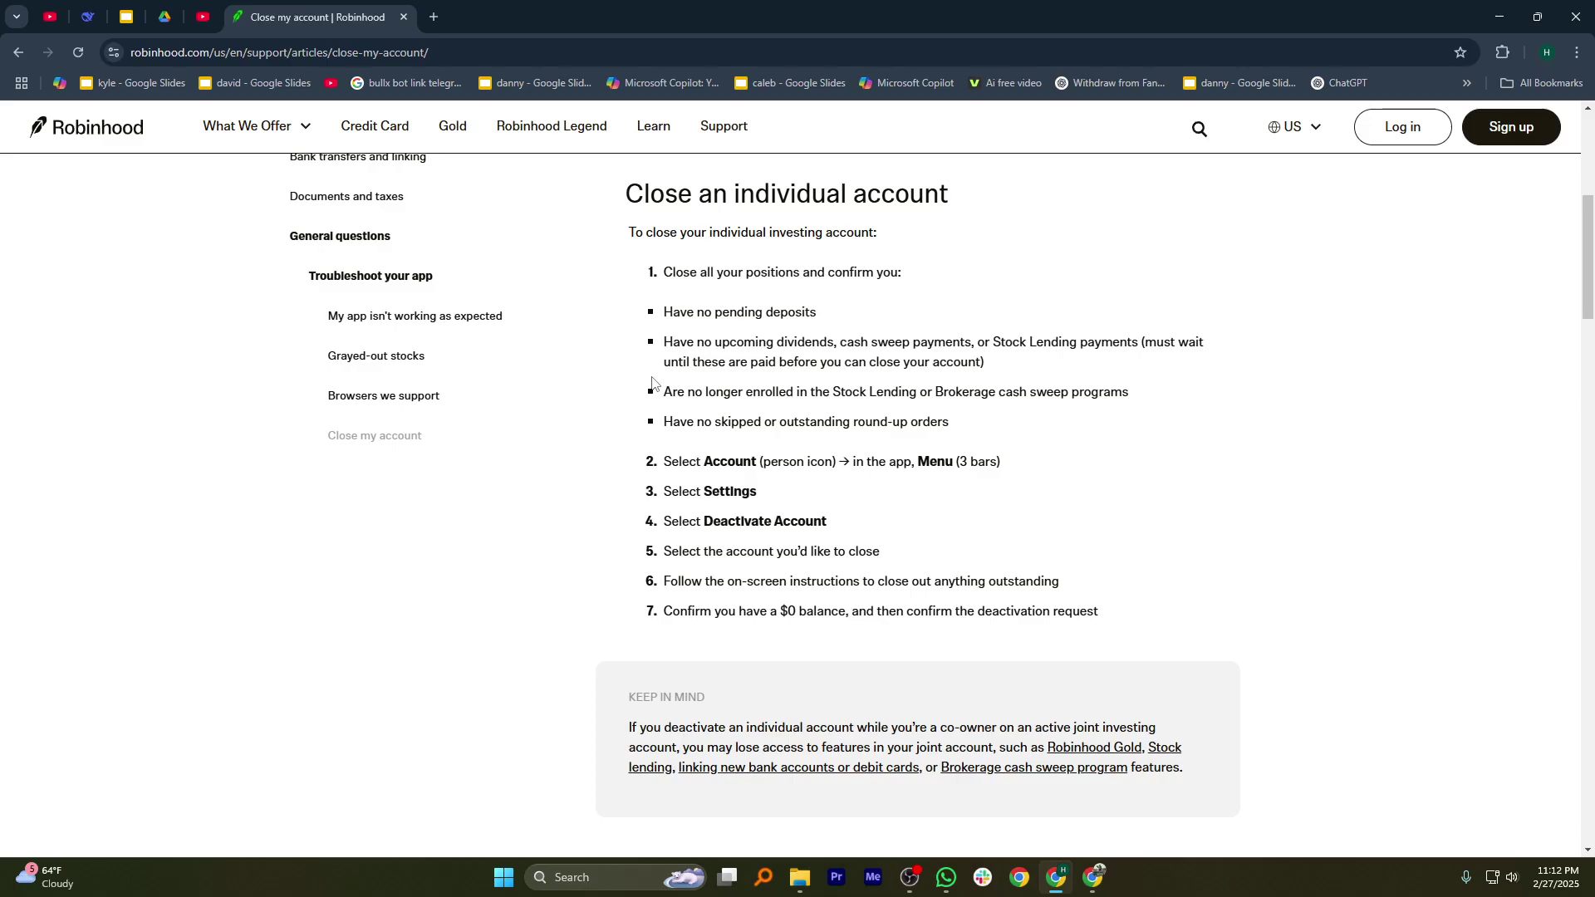
pyautogui.scroll(1, 652, 383)
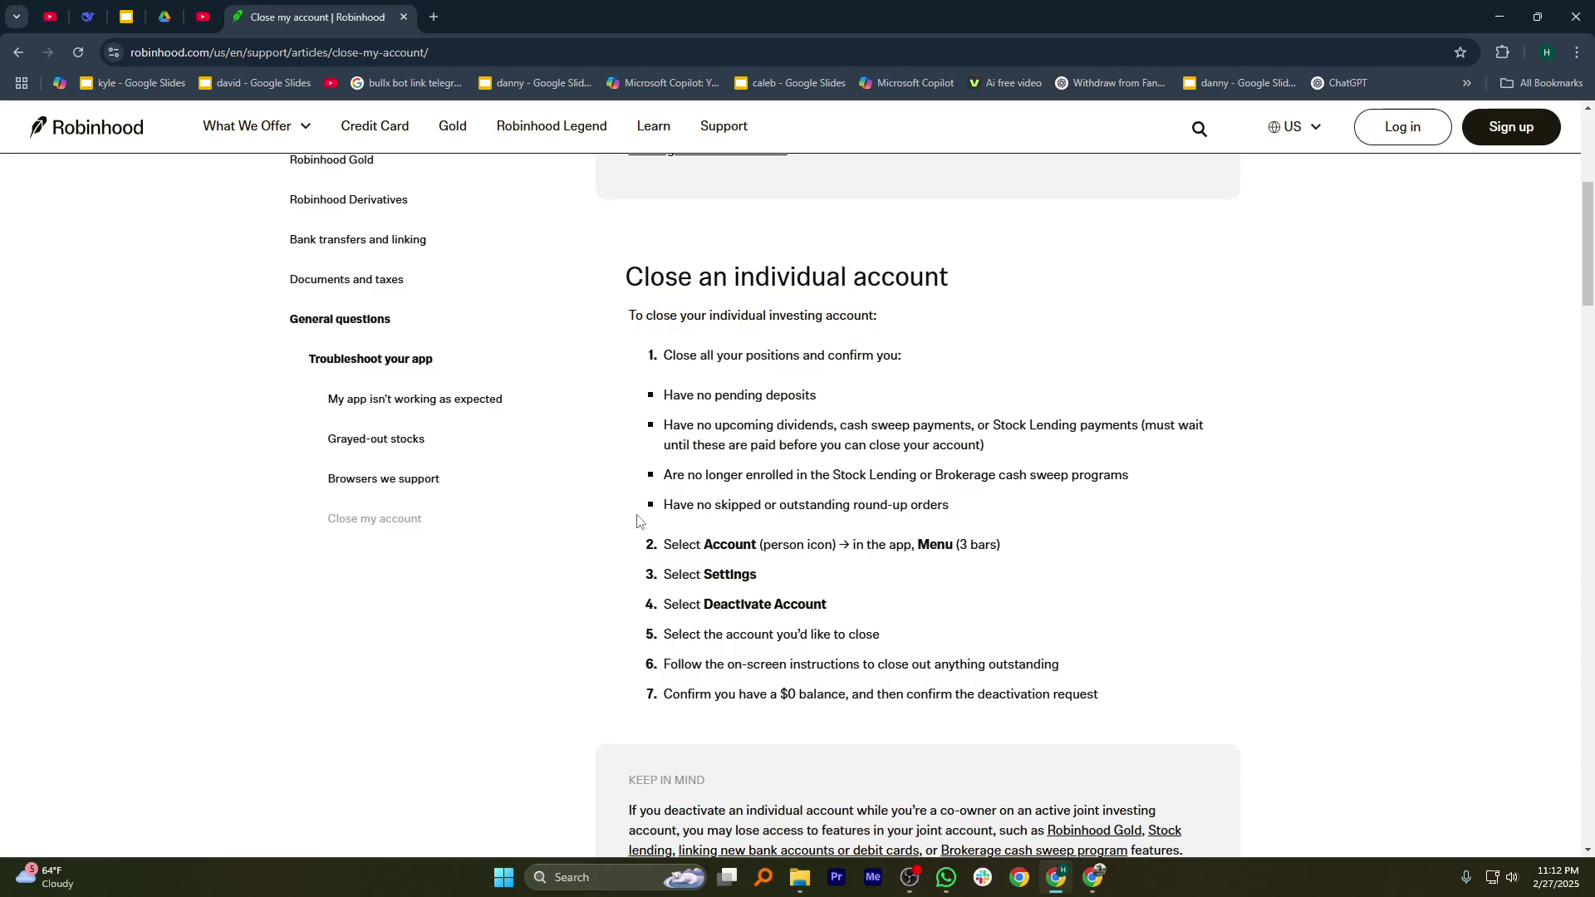
pyautogui.scroll(-2, 636, 520)
pyautogui.scroll(-4, 670, 435)
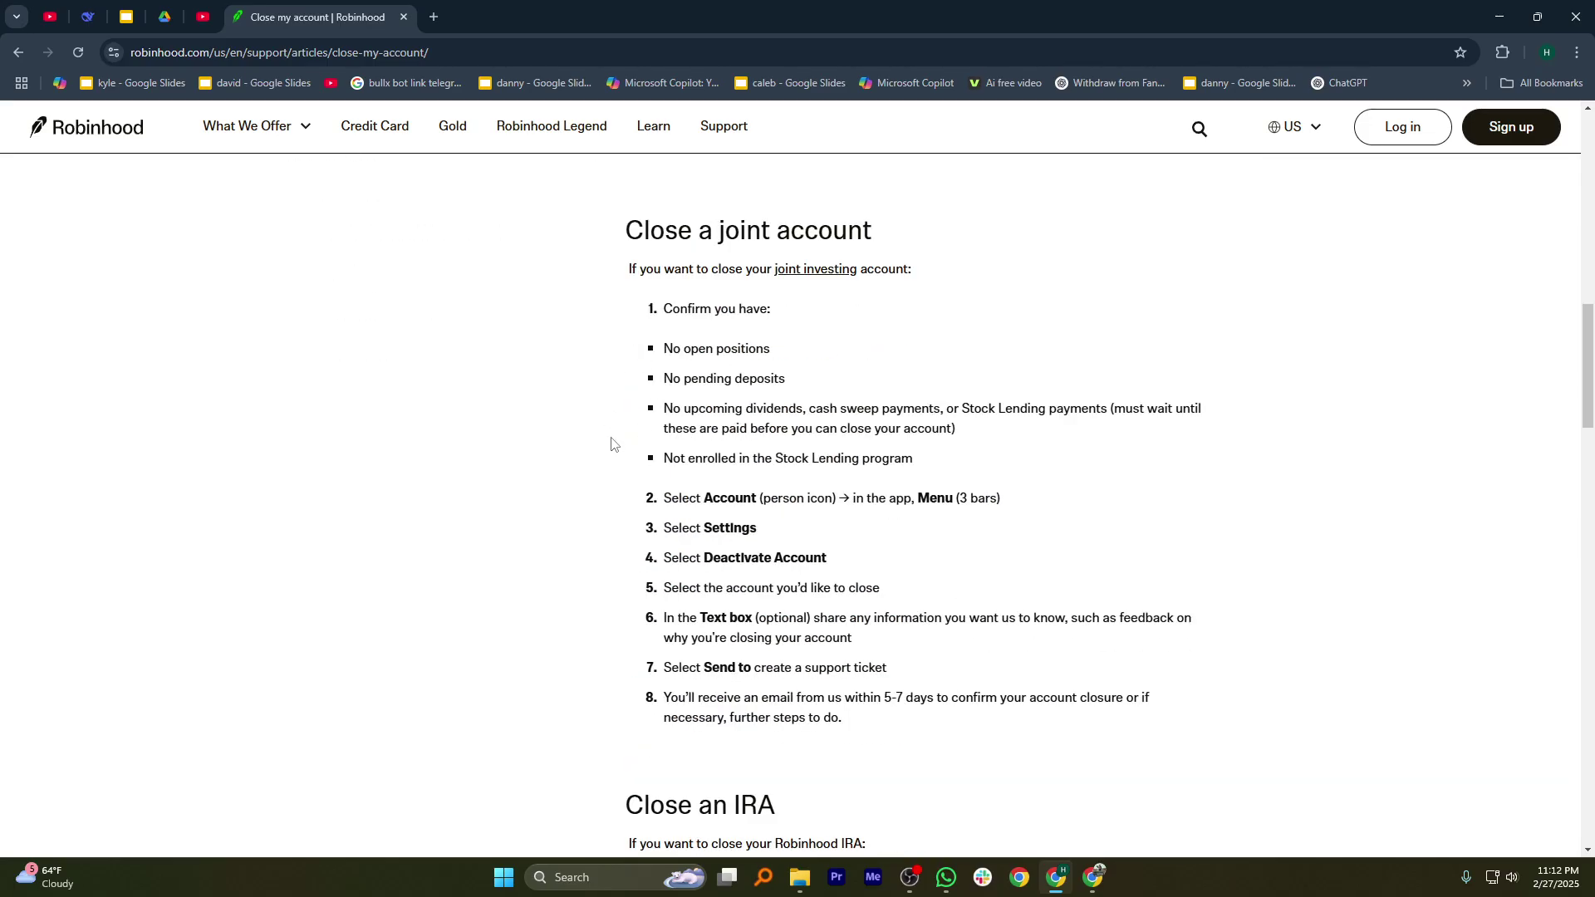
pyautogui.scroll(-1, 610, 444)
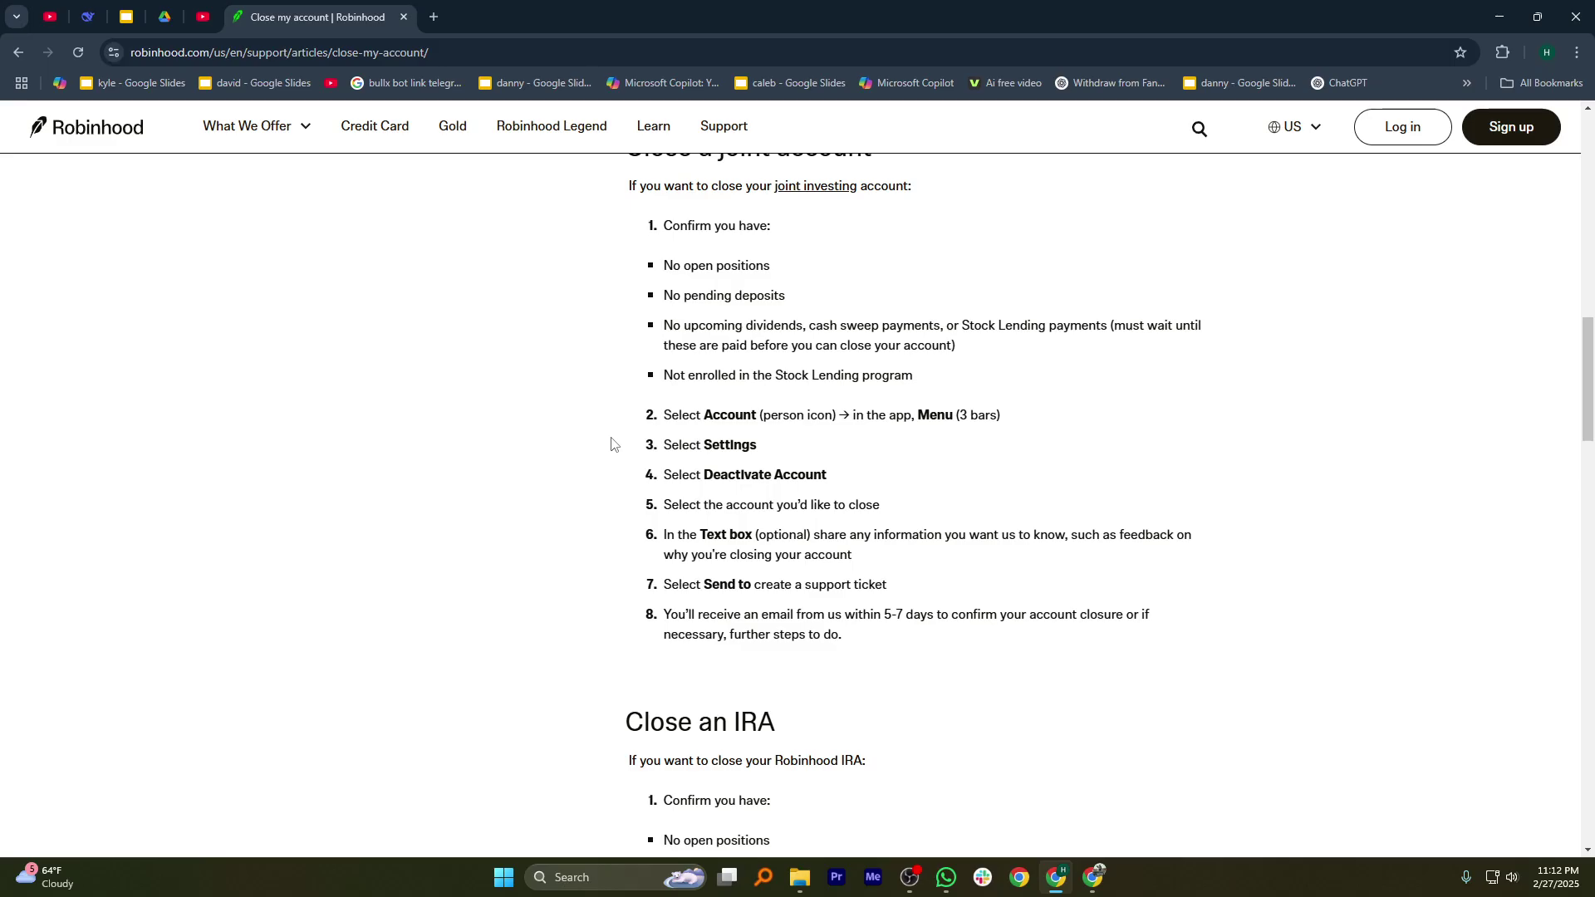
pyautogui.scroll(-1, 611, 444)
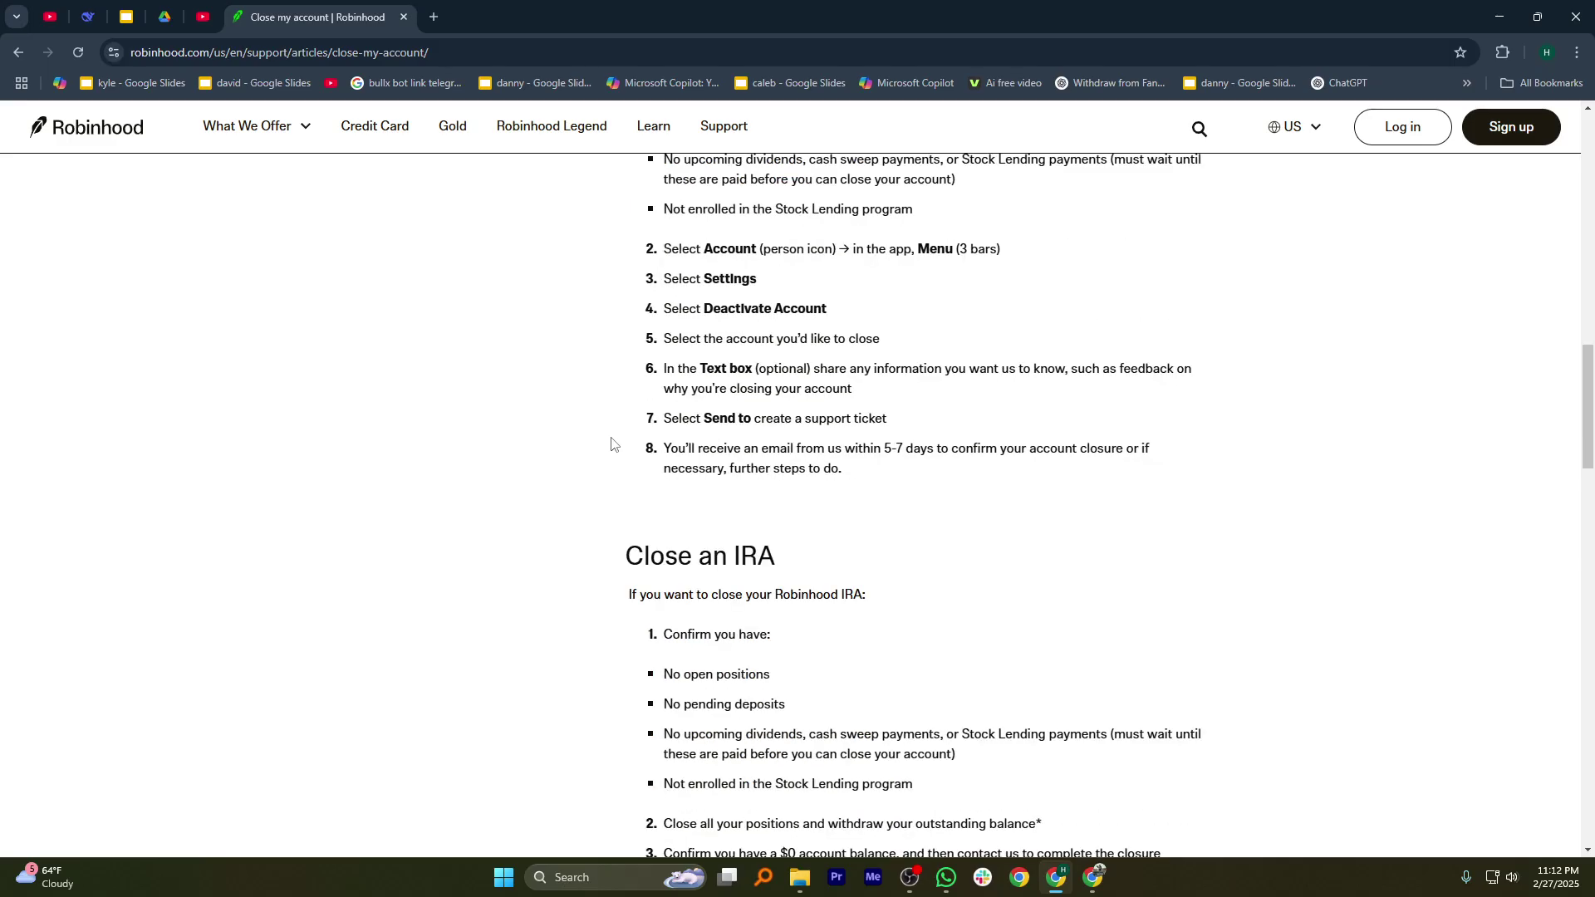
pyautogui.scroll(-1, 611, 444)
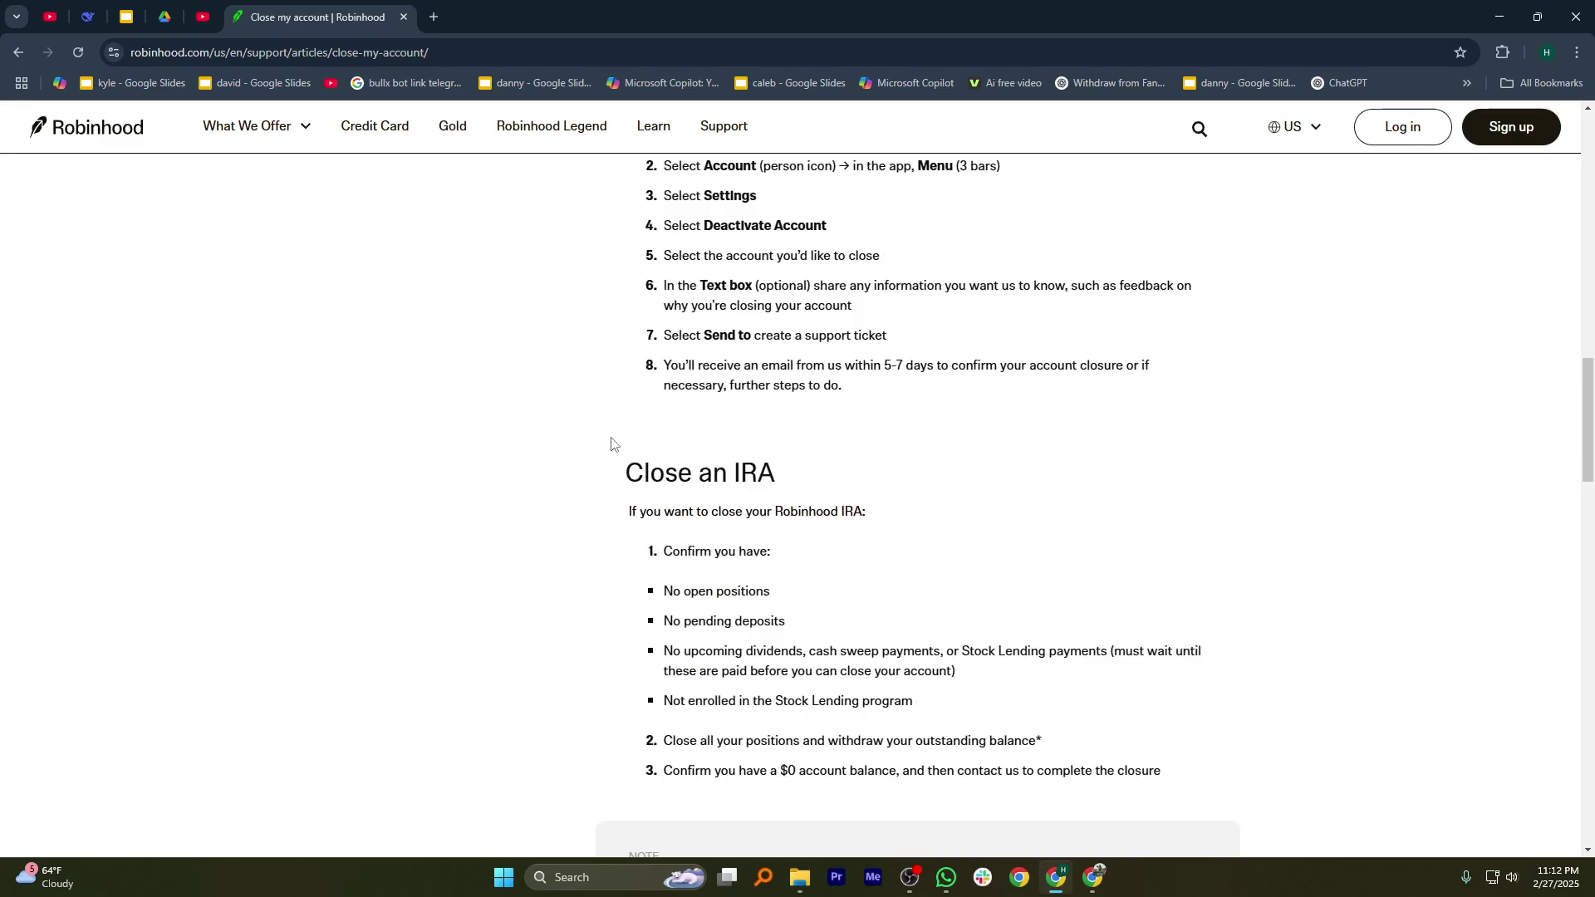
pyautogui.scroll(-1, 610, 445)
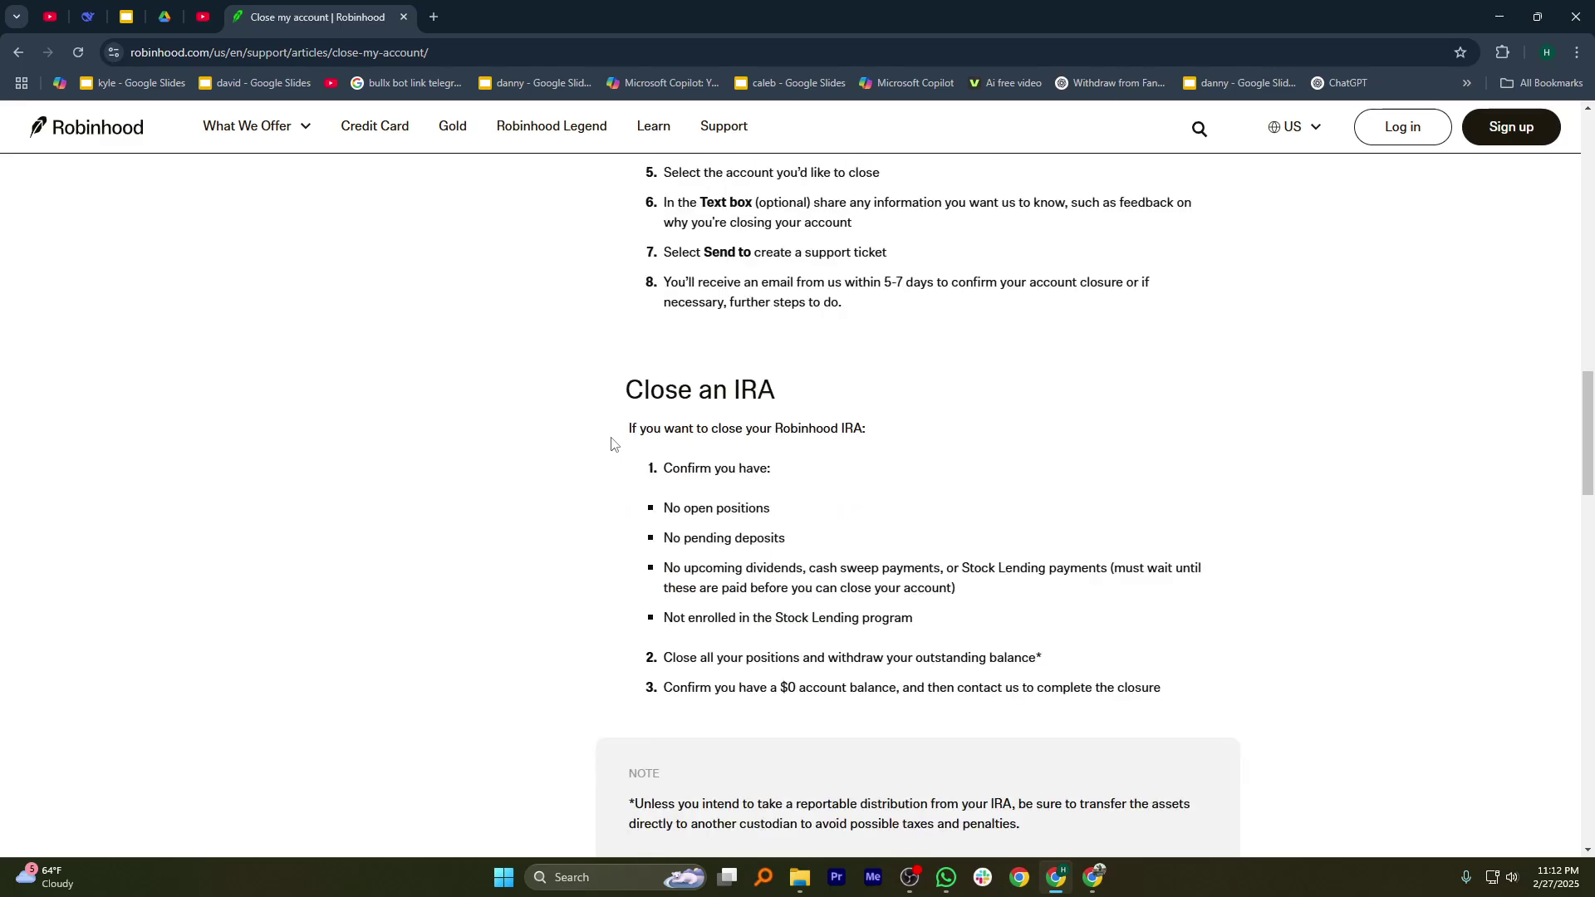
pyautogui.scroll(-1, 610, 445)
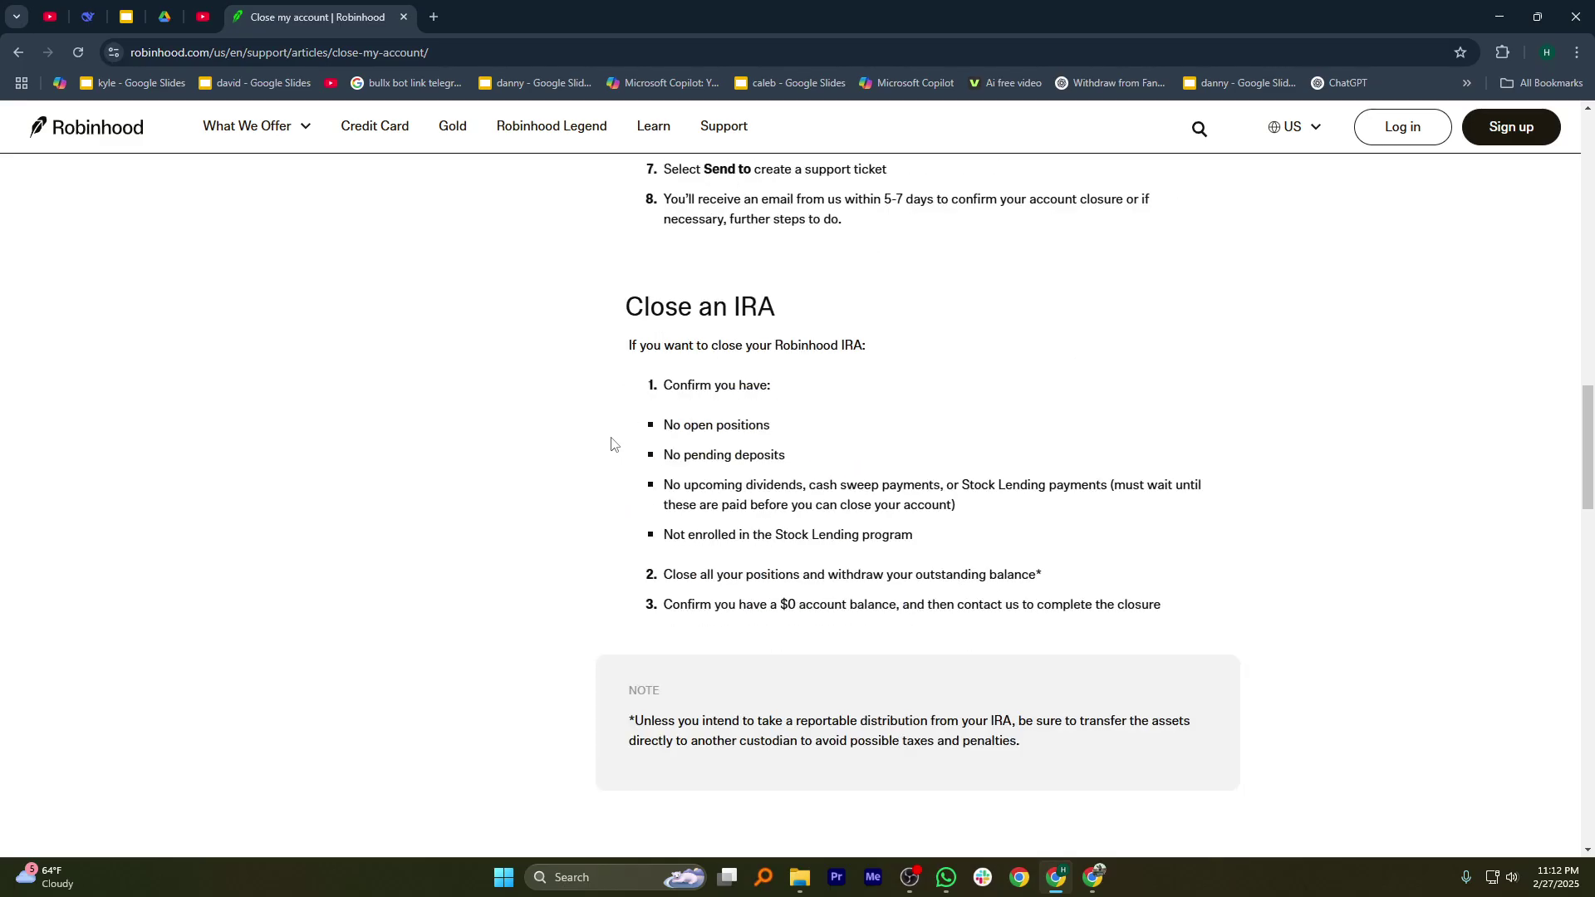